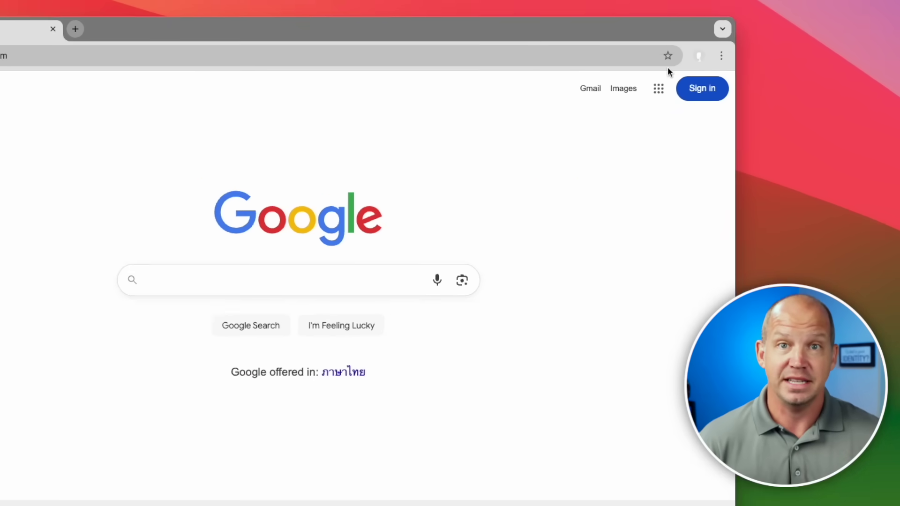
Open Google Password Manager from Chrome's Passwords and Autofill menu
{"action": "left_click", "coordinate": [686, 57]}
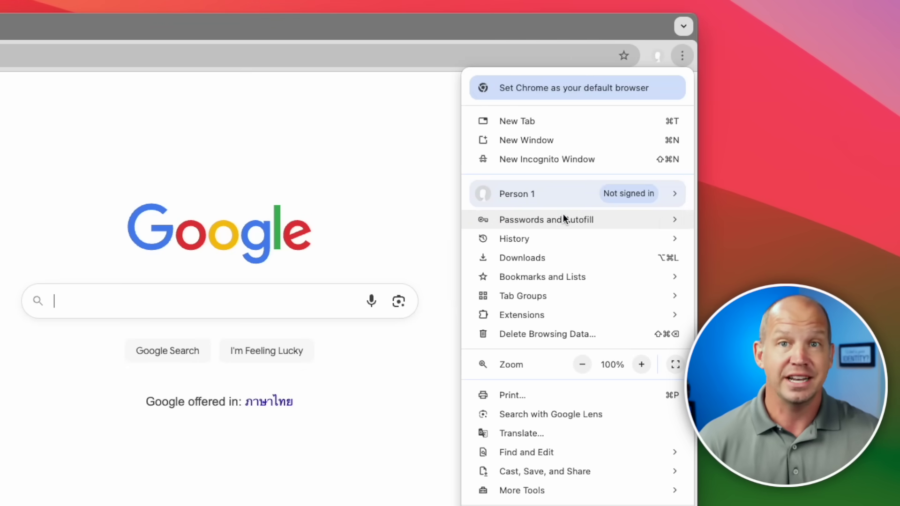
{"action": "mouse_move", "coordinate": [561, 218]}
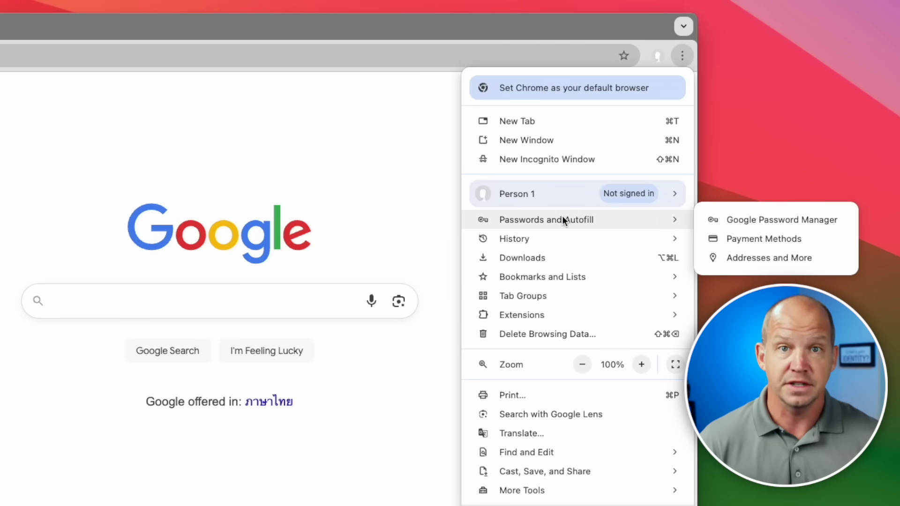
{"action": "left_click", "coordinate": [717, 219]}
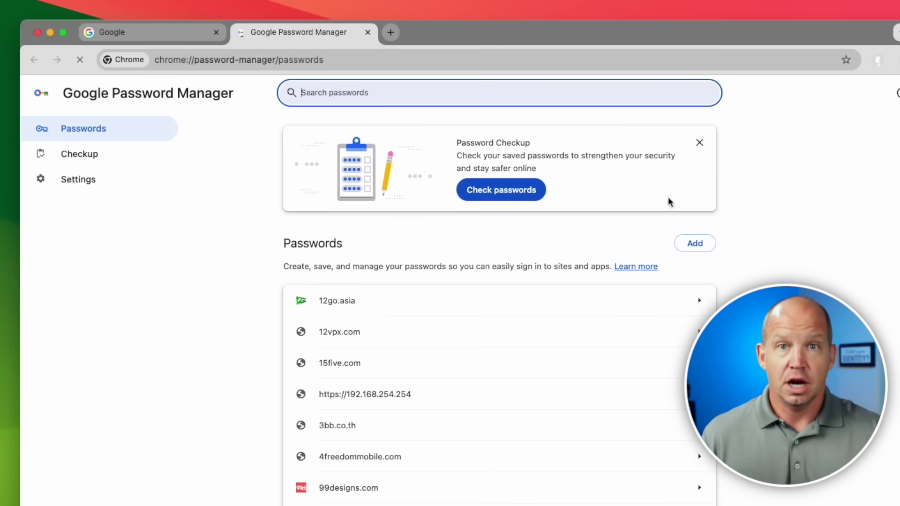
Export the saved passwords to a CSV file, then empty the Trash holding Chrome Passwords.csv
{"action": "left_click", "coordinate": [98, 184]}
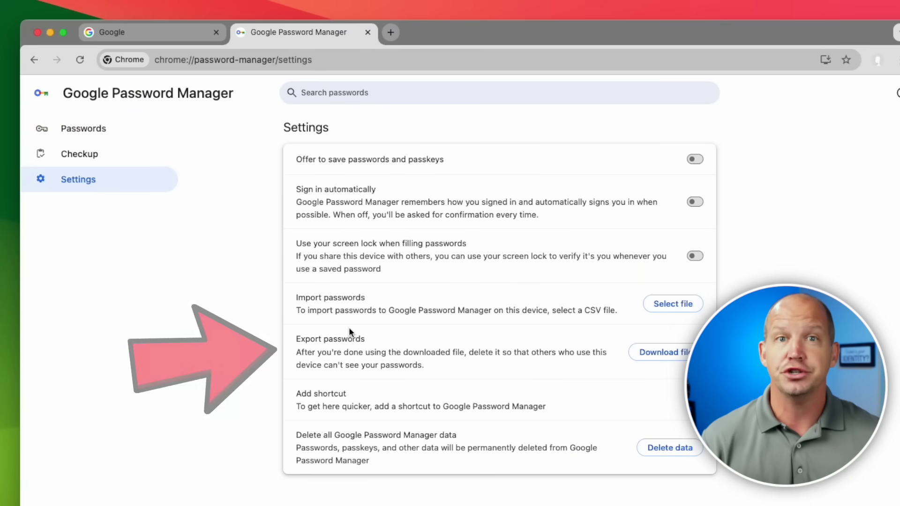
{"action": "left_click", "coordinate": [663, 350]}
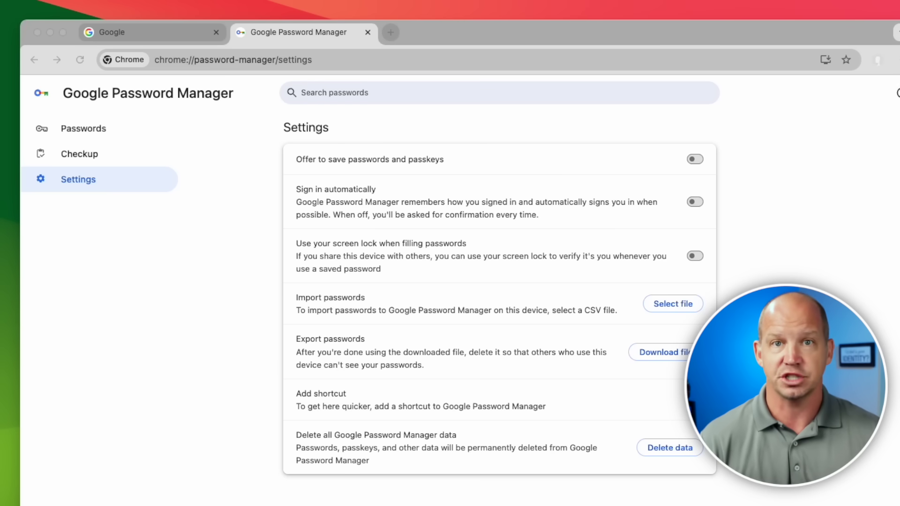
{"action": "key", "text": "Return"}
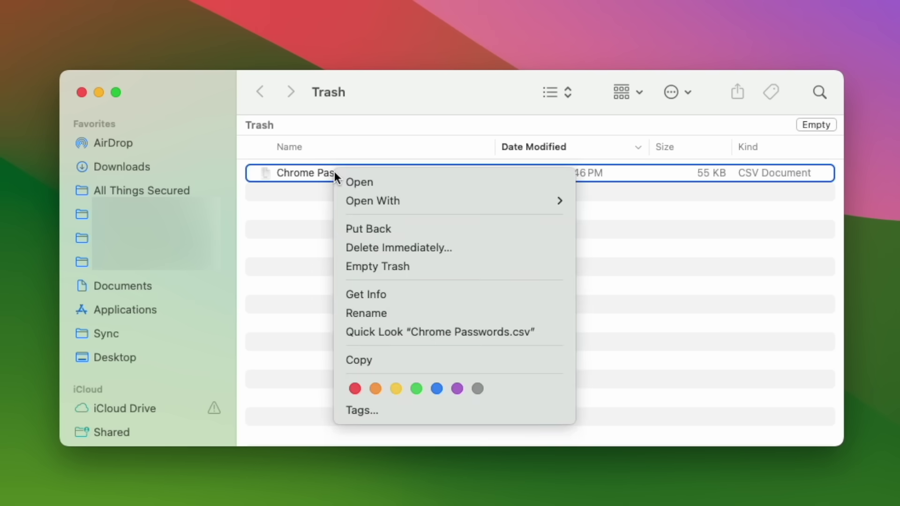
{"action": "left_click", "coordinate": [416, 269]}
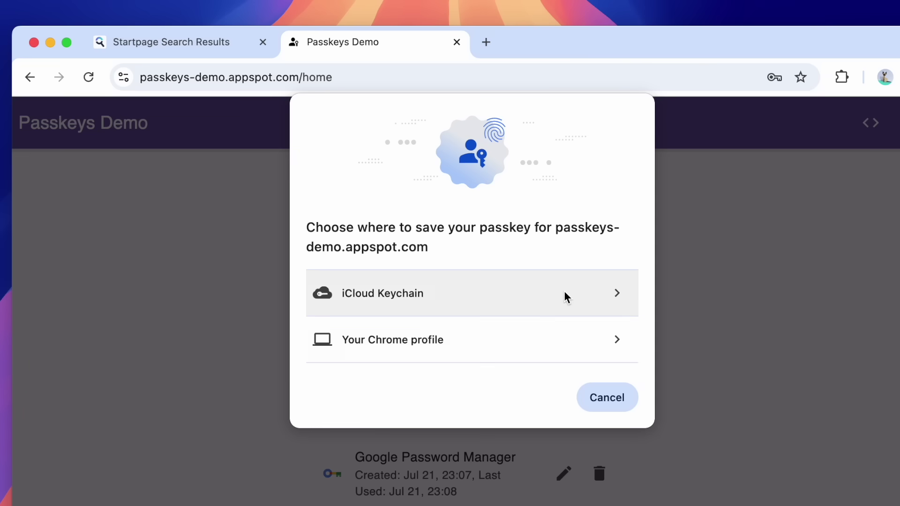
Choose 'Your Chrome profile' for the passkeys-demo.appspot.com passkey and confirm its creation
{"action": "left_click", "coordinate": [524, 342]}
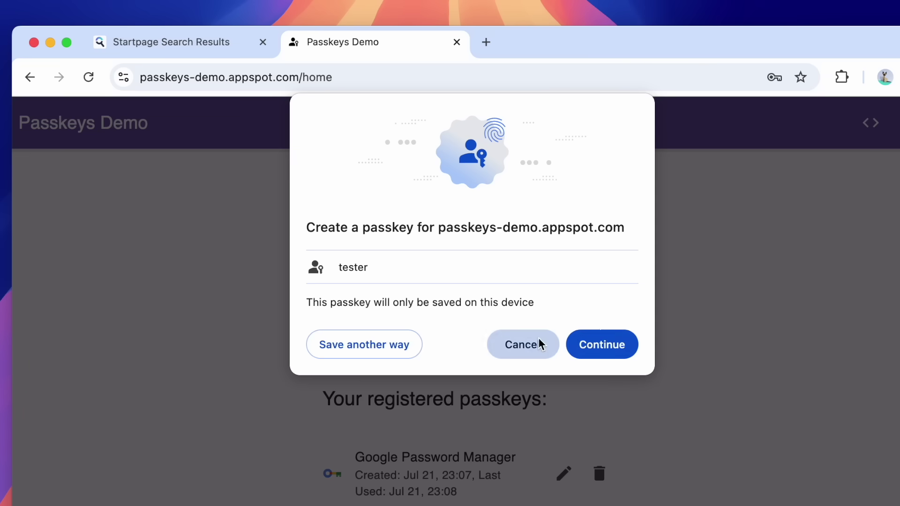
{"action": "left_click", "coordinate": [600, 345]}
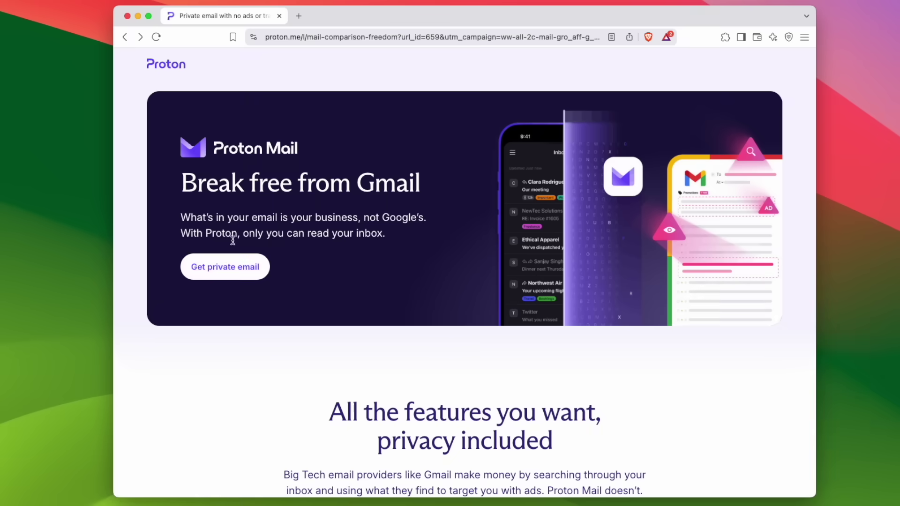
Sign up for a free Proton account with a chosen username and password
{"action": "left_click", "coordinate": [231, 268]}
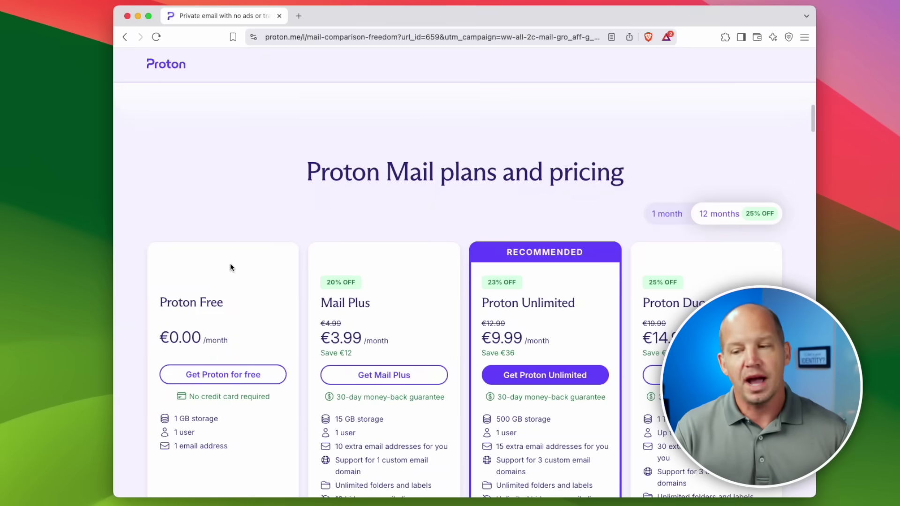
{"action": "scroll", "coordinate": [227, 267], "scroll_direction": "down", "scroll_amount": 2}
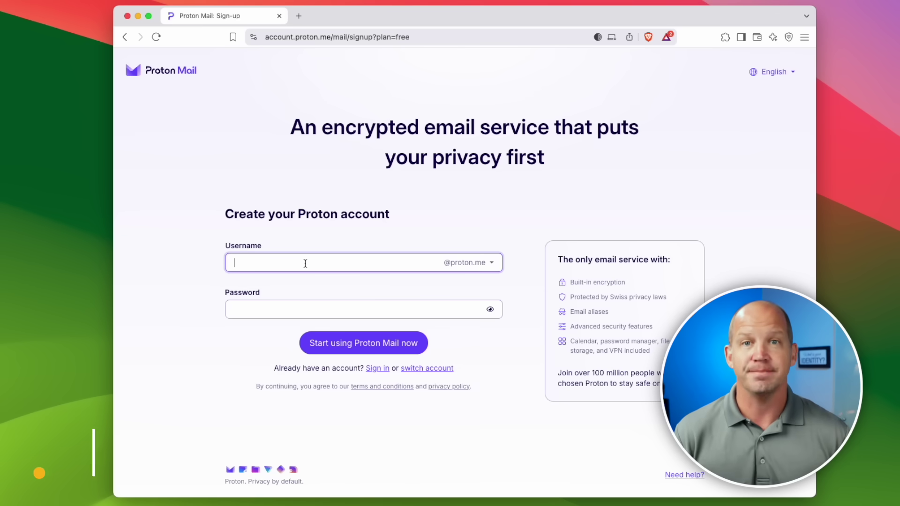
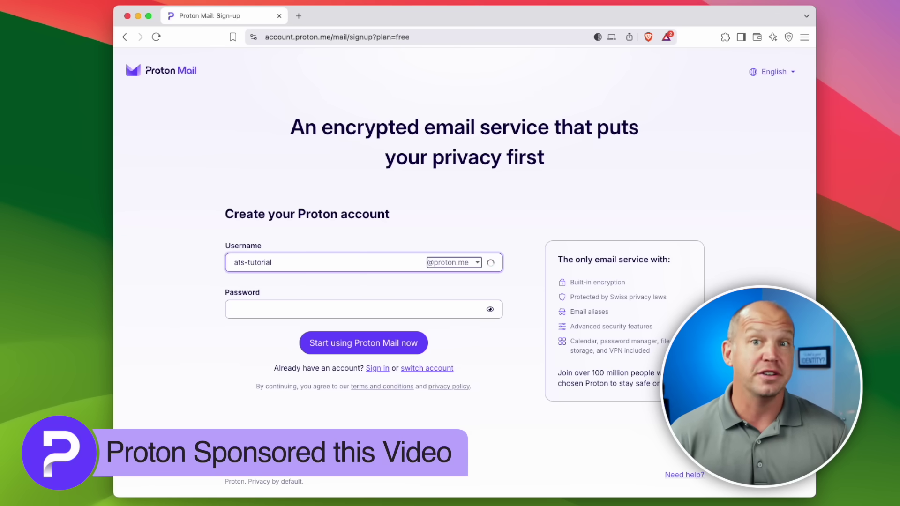
{"action": "left_click", "coordinate": [364, 309]}
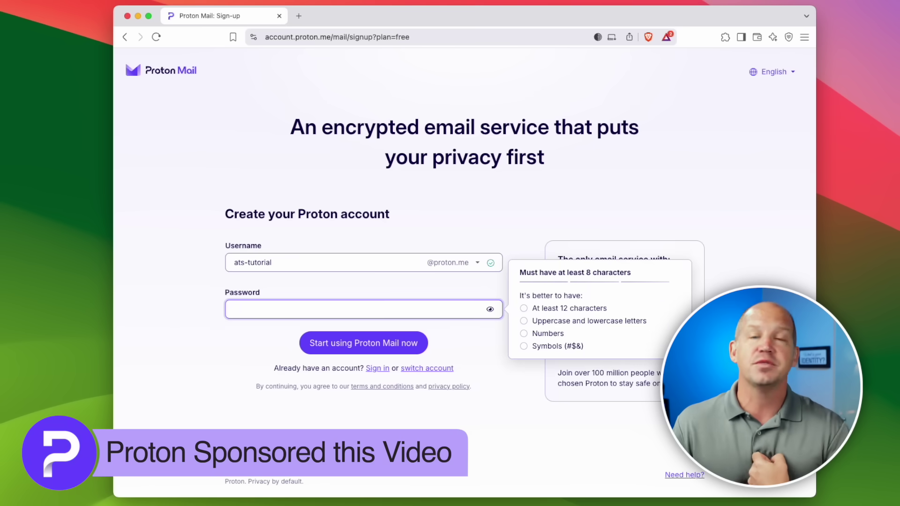
{"action": "type", "text": "••••••"}
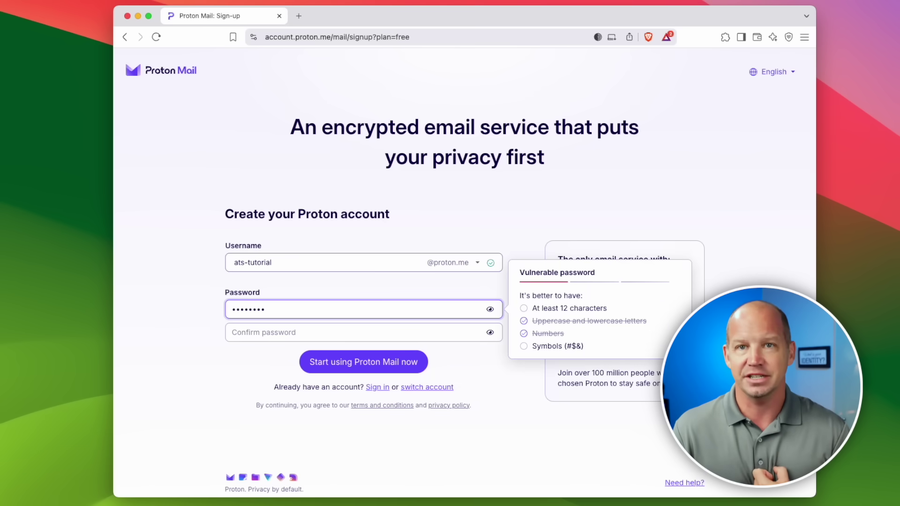
{"action": "left_click", "coordinate": [263, 333]}
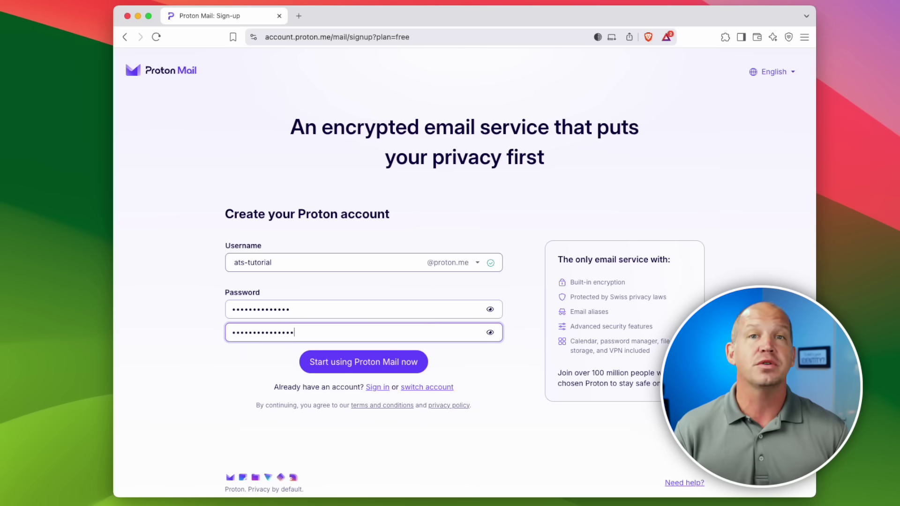
{"action": "left_click", "coordinate": [359, 364]}
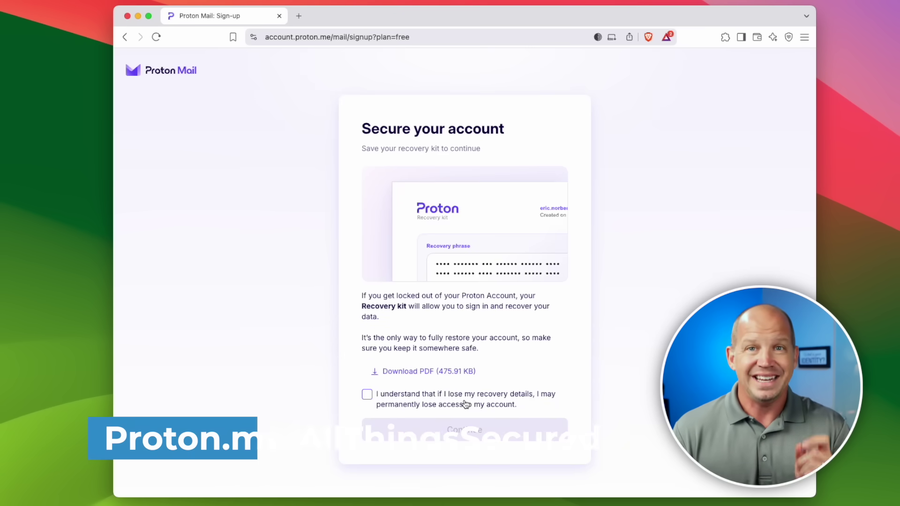
Download the recovery kit PDF, acknowledge the warning, and accept the display name to reach the inbox
{"action": "left_click", "coordinate": [403, 371]}
{"action": "left_click", "coordinate": [634, 355]}
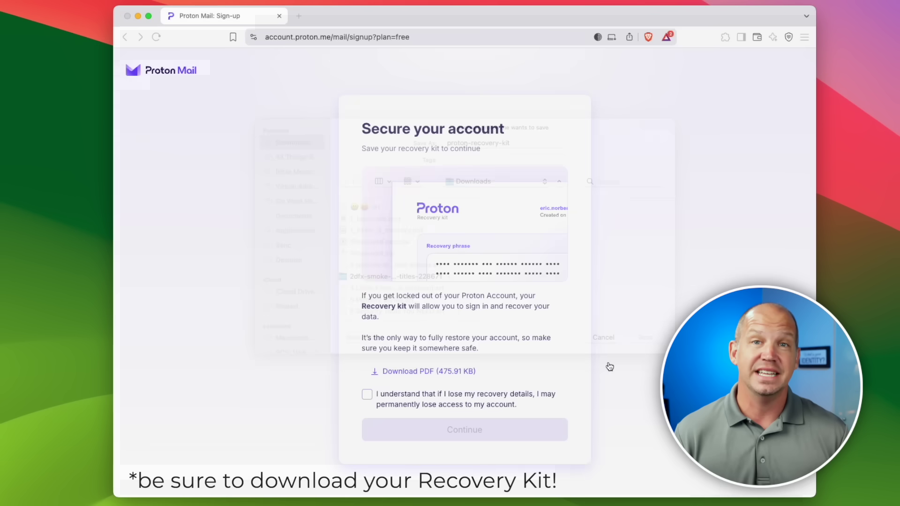
{"action": "left_click", "coordinate": [366, 396]}
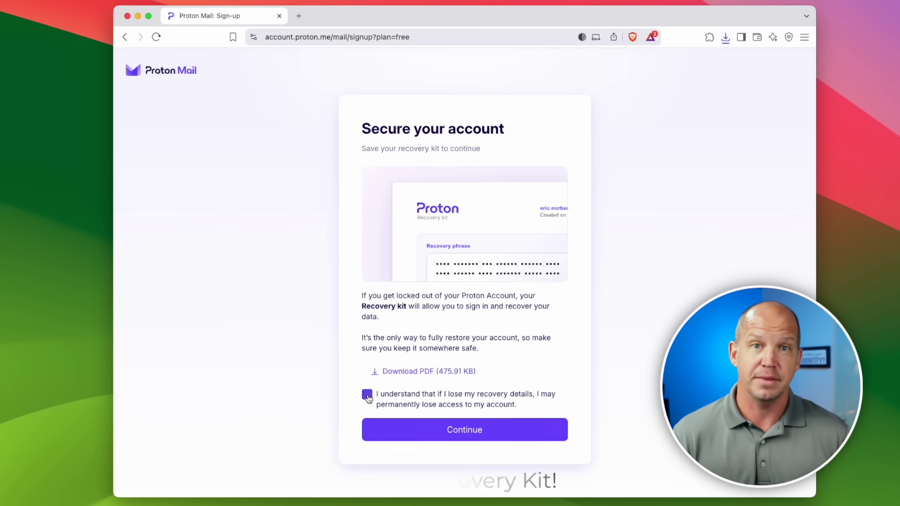
{"action": "left_click", "coordinate": [454, 424]}
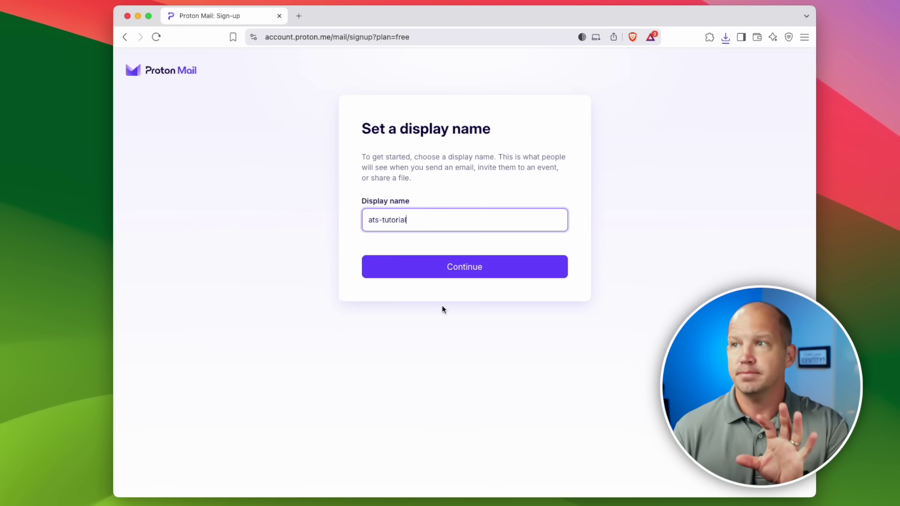
{"action": "left_click", "coordinate": [444, 271]}
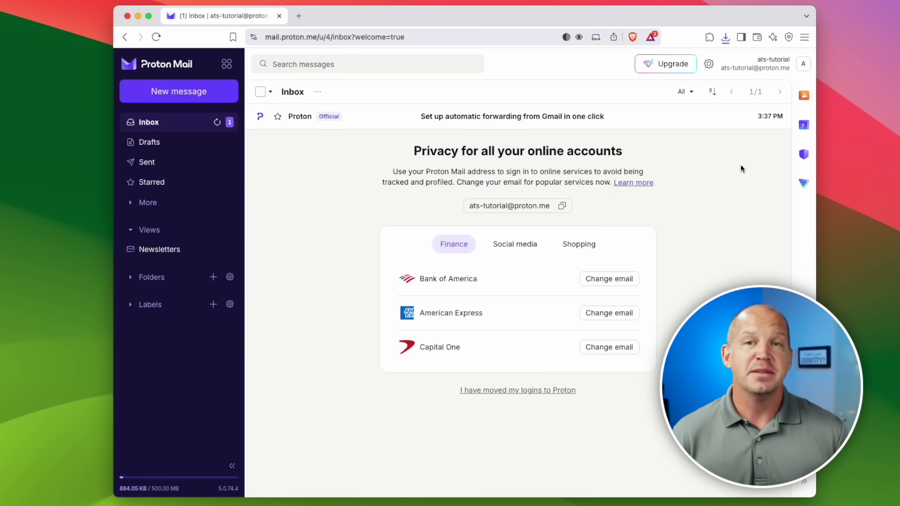
Launch Proton Pass in a new tab from the Proton apps grid
{"action": "left_click", "coordinate": [234, 118]}
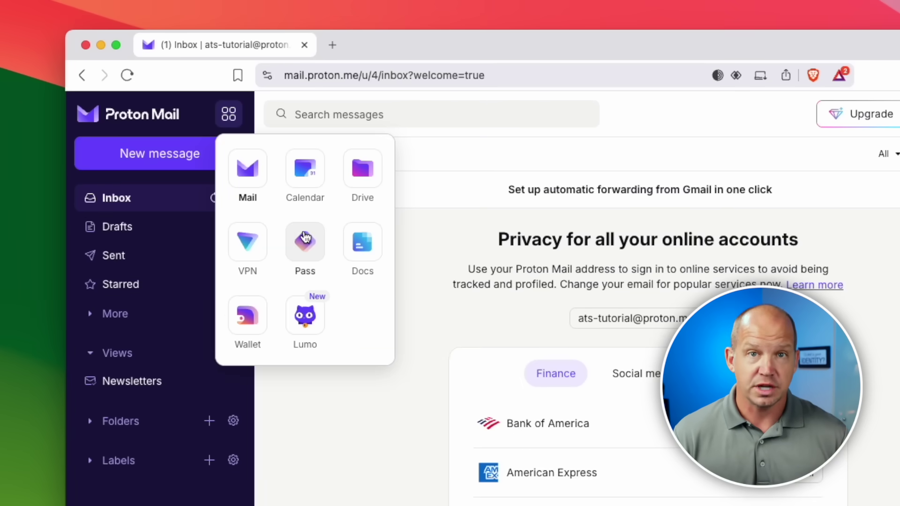
{"action": "left_click", "coordinate": [305, 237]}
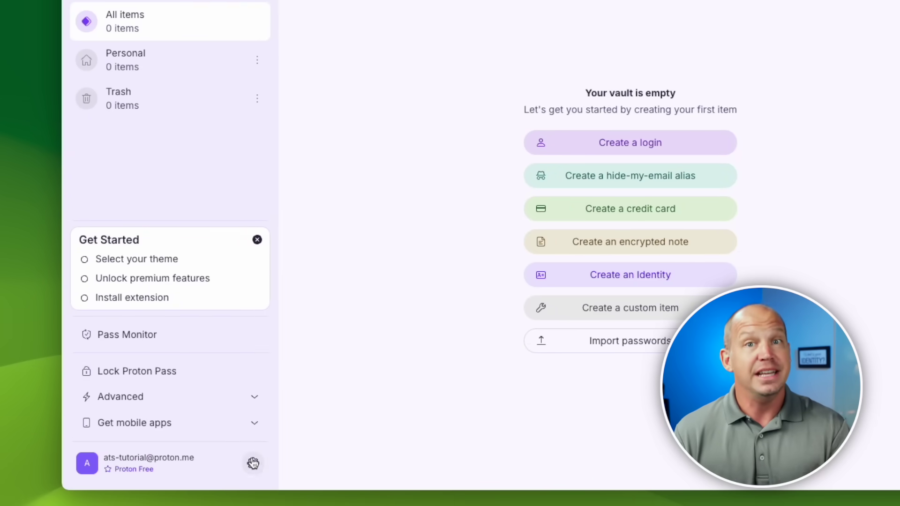
Import Chrome Passwords.csv into the Proton Pass vault using the Chrome import option
{"action": "left_click", "coordinate": [253, 465]}
{"action": "left_click", "coordinate": [247, 332]}
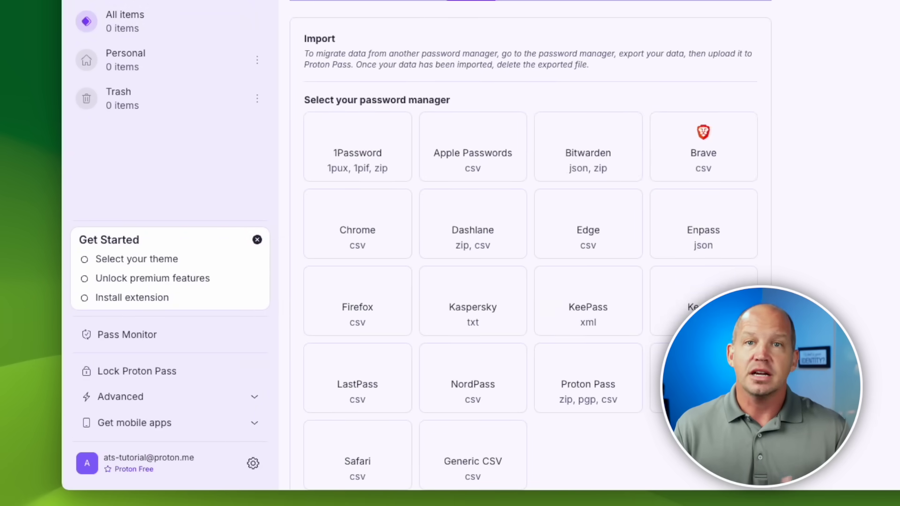
{"action": "left_click", "coordinate": [351, 237]}
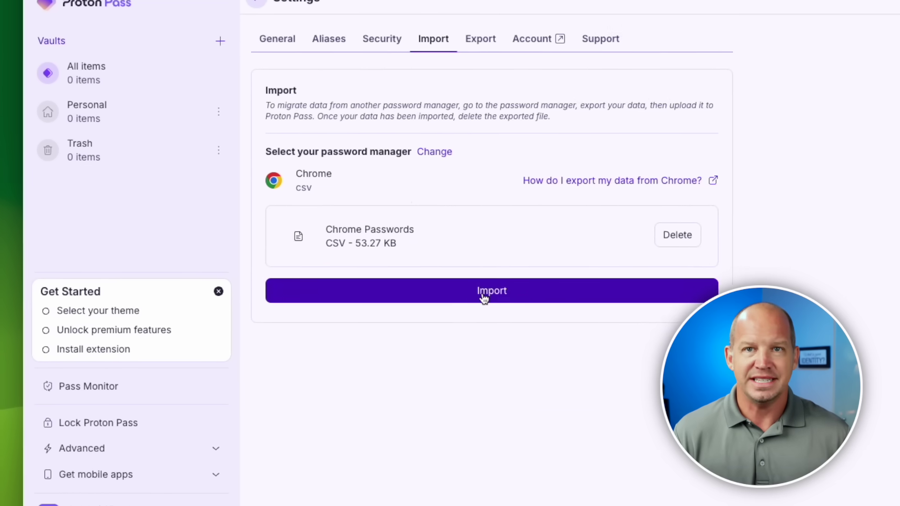
{"action": "left_click", "coordinate": [466, 323]}
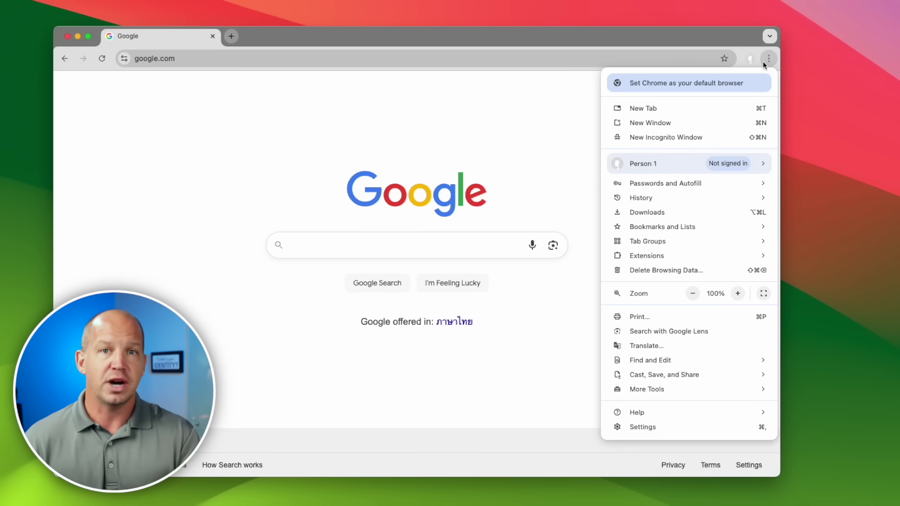
In Google Password Manager settings, start Delete data for all 639 saved passwords
{"action": "mouse_move", "coordinate": [688, 179]}
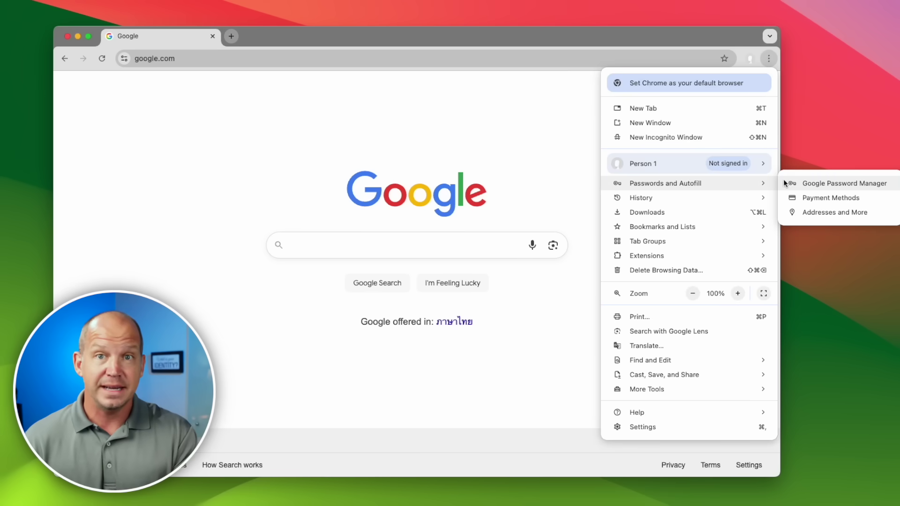
{"action": "left_click", "coordinate": [795, 183]}
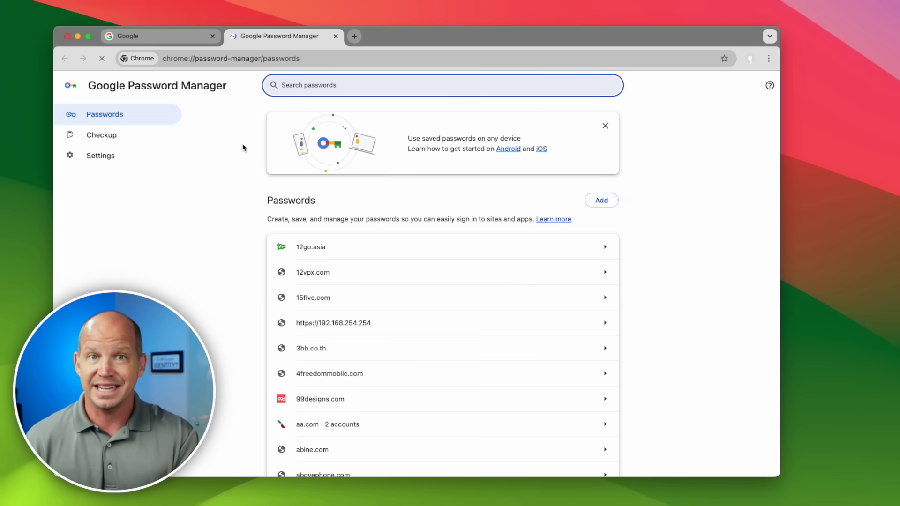
{"action": "left_click", "coordinate": [120, 157]}
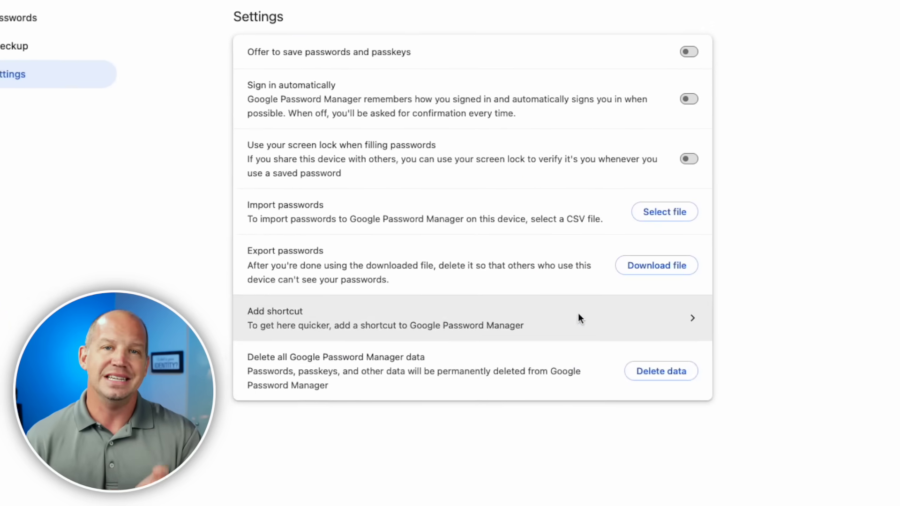
{"action": "left_click", "coordinate": [677, 372]}
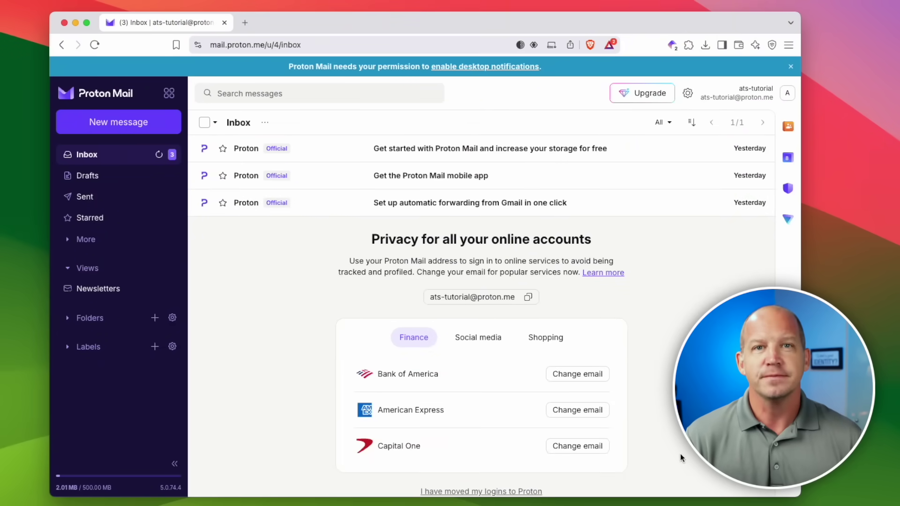
Go to Settings > Import via Easy Switch and open 'Set up auto-forwarding from Gmail'
{"action": "left_click", "coordinate": [688, 93]}
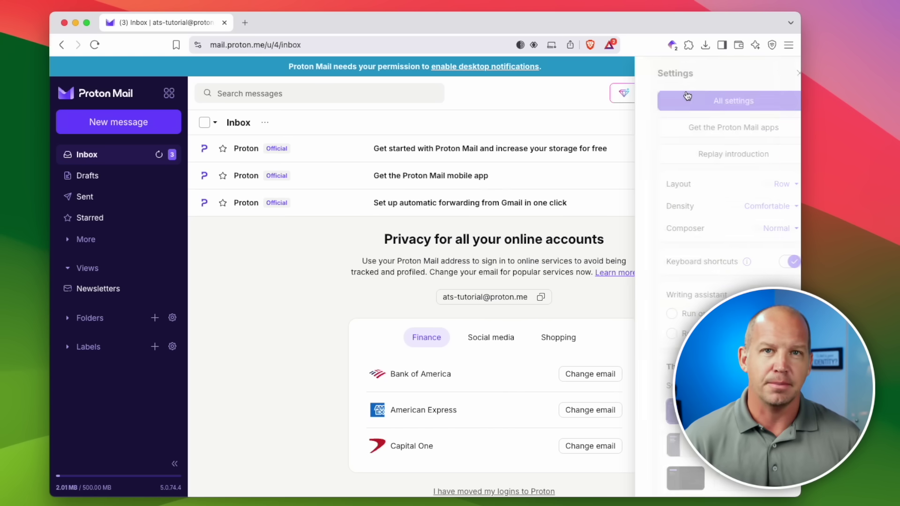
{"action": "left_click", "coordinate": [700, 100]}
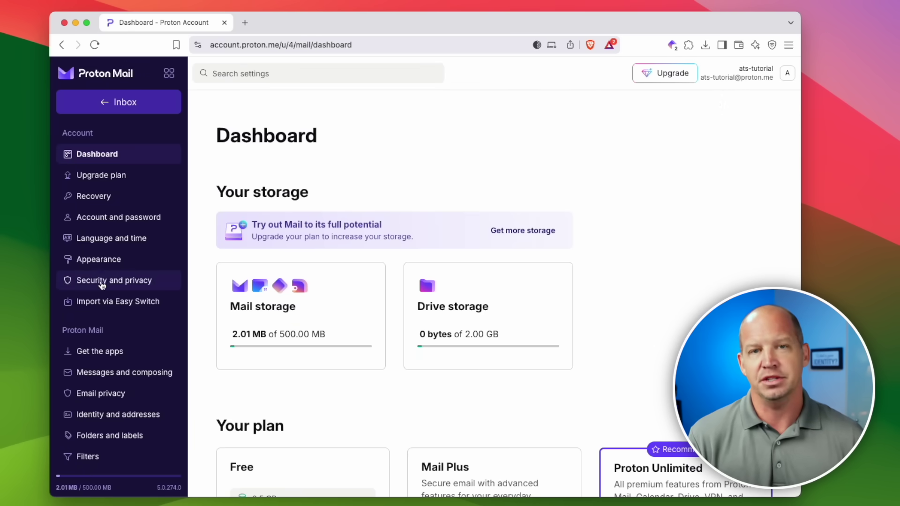
{"action": "left_click", "coordinate": [105, 305]}
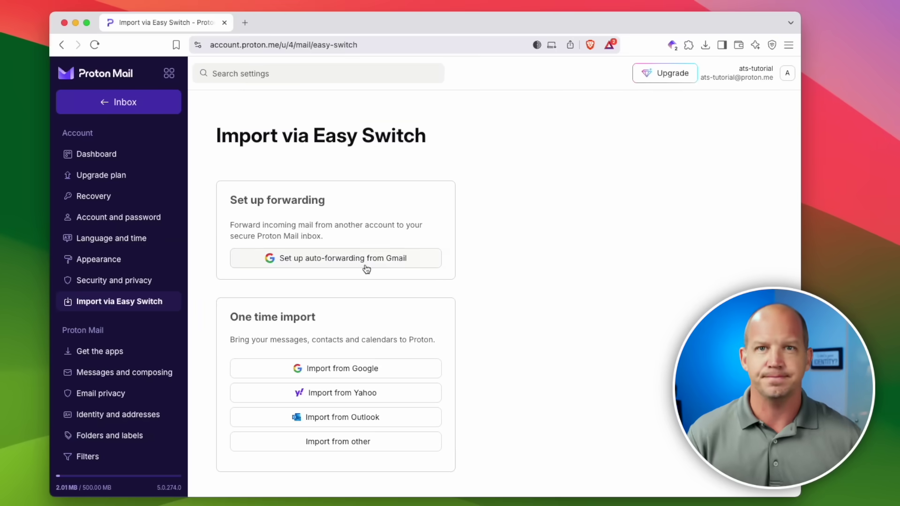
{"action": "left_click", "coordinate": [362, 265]}
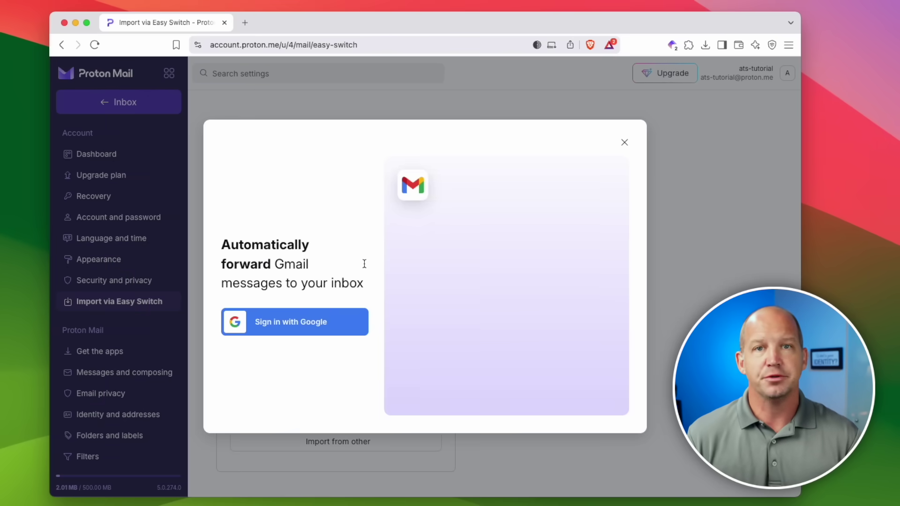
Sign in with the Gmail account and grant permission to view email messages and settings
{"action": "left_click", "coordinate": [314, 321]}
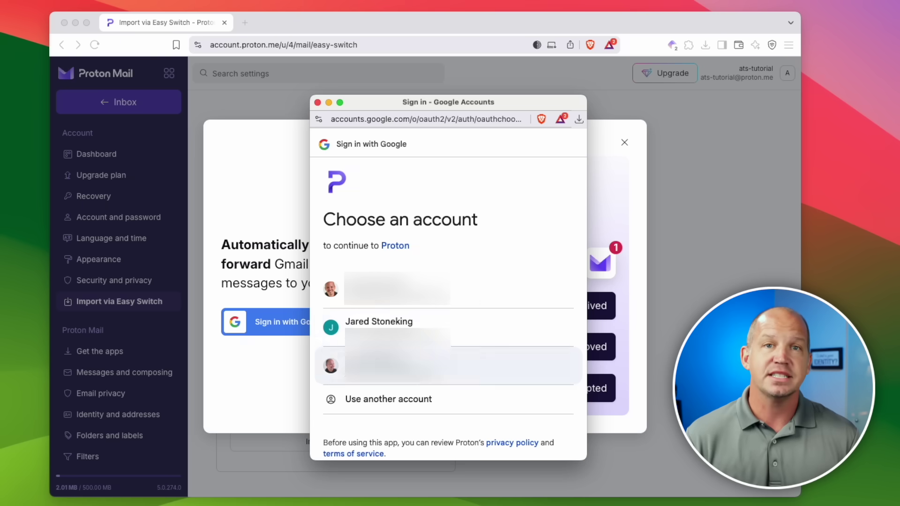
{"action": "left_click", "coordinate": [393, 329]}
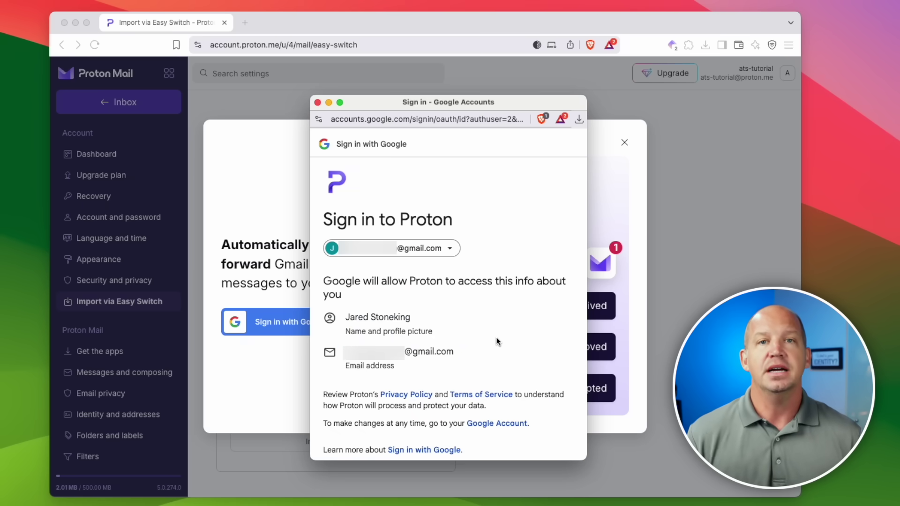
{"action": "scroll", "coordinate": [498, 341], "scroll_direction": "down", "scroll_amount": 4}
{"action": "left_click", "coordinate": [513, 398]}
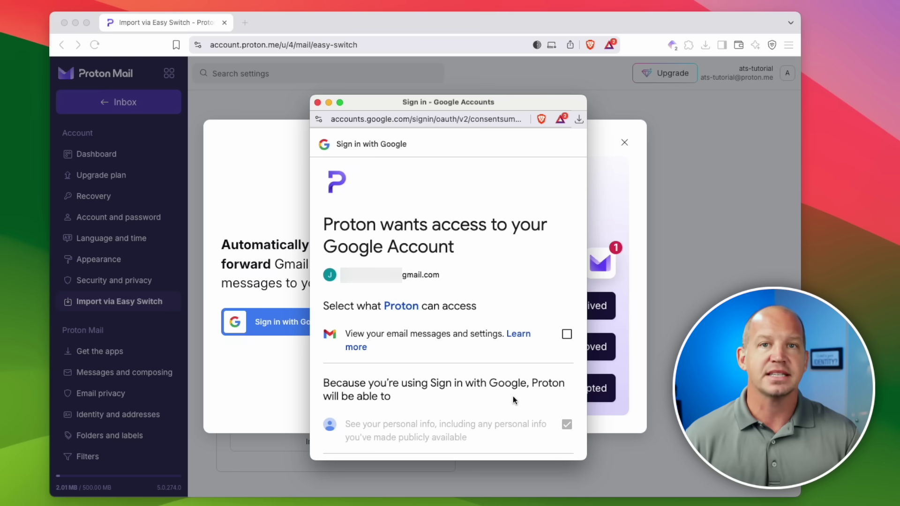
{"action": "left_click", "coordinate": [567, 334]}
{"action": "scroll", "coordinate": [549, 356], "scroll_direction": "down", "scroll_amount": 5}
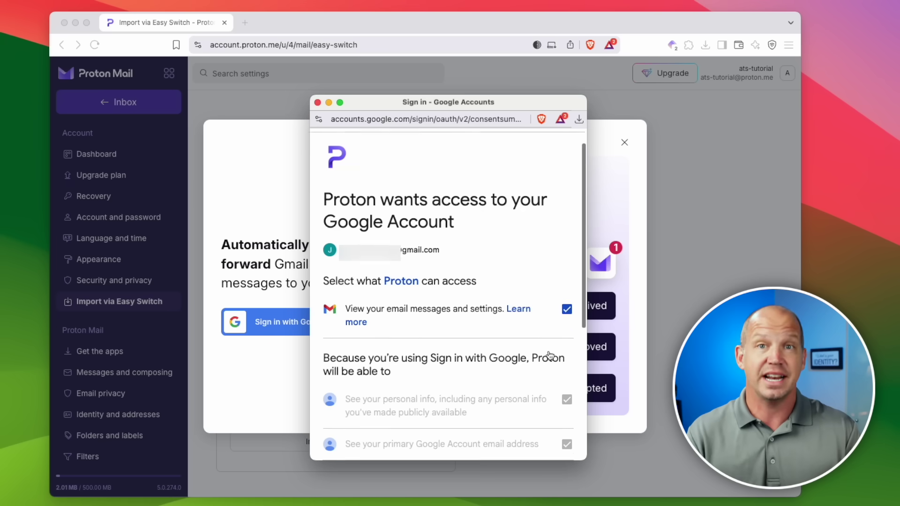
{"action": "left_click", "coordinate": [517, 403]}
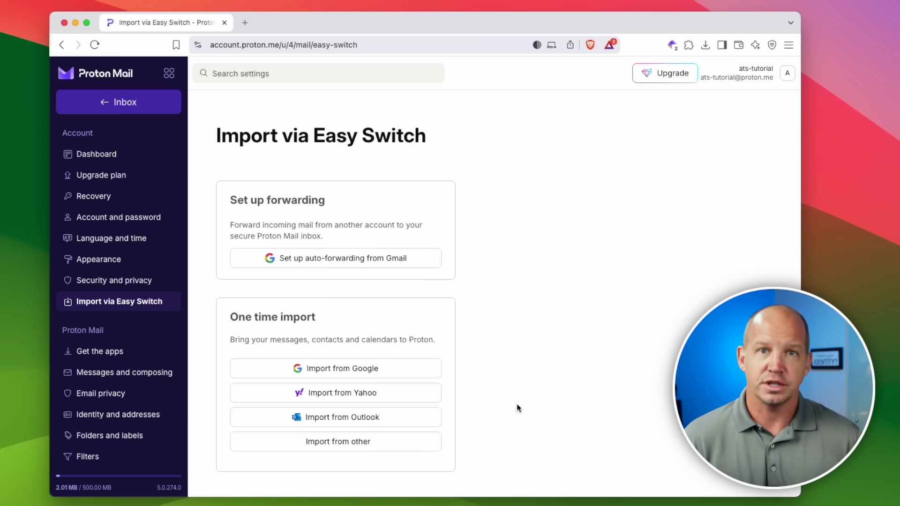
Start an Import from Google covering Emails, Contacts and Calendar
{"action": "left_click", "coordinate": [355, 369]}
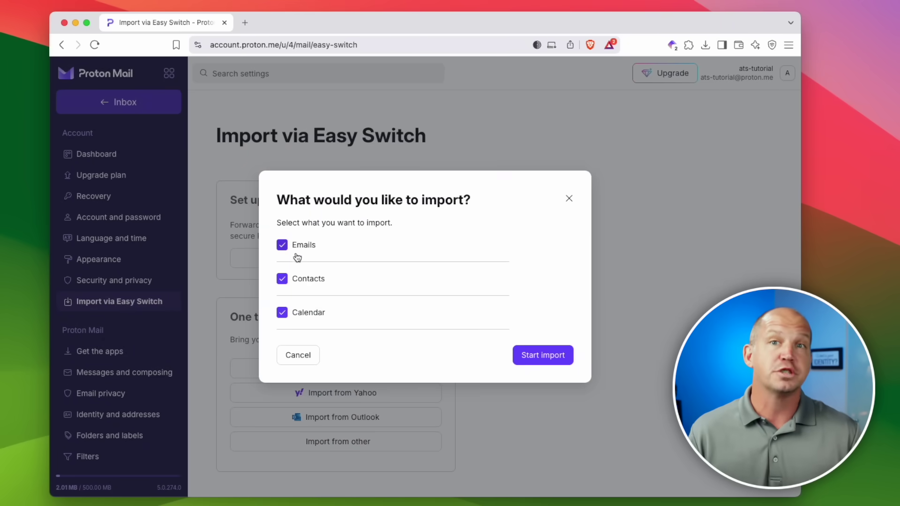
{"action": "left_click", "coordinate": [531, 358]}
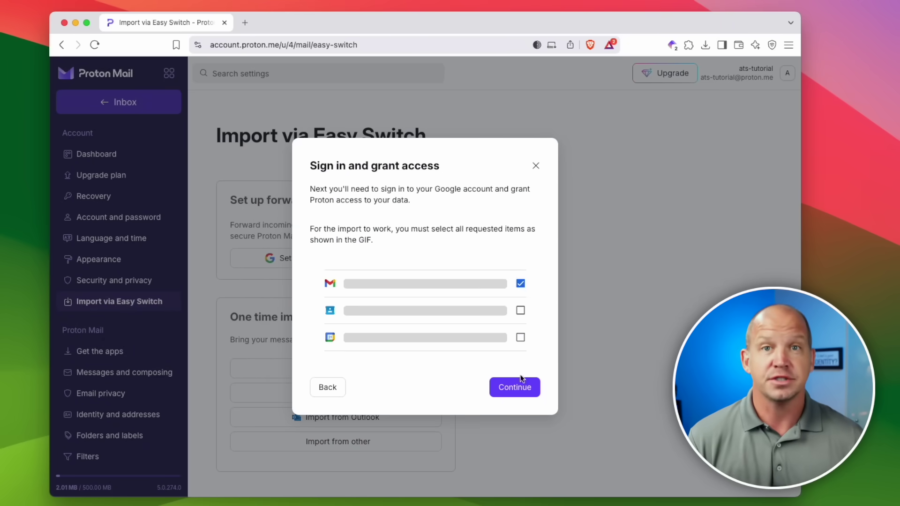
{"action": "left_click", "coordinate": [514, 388]}
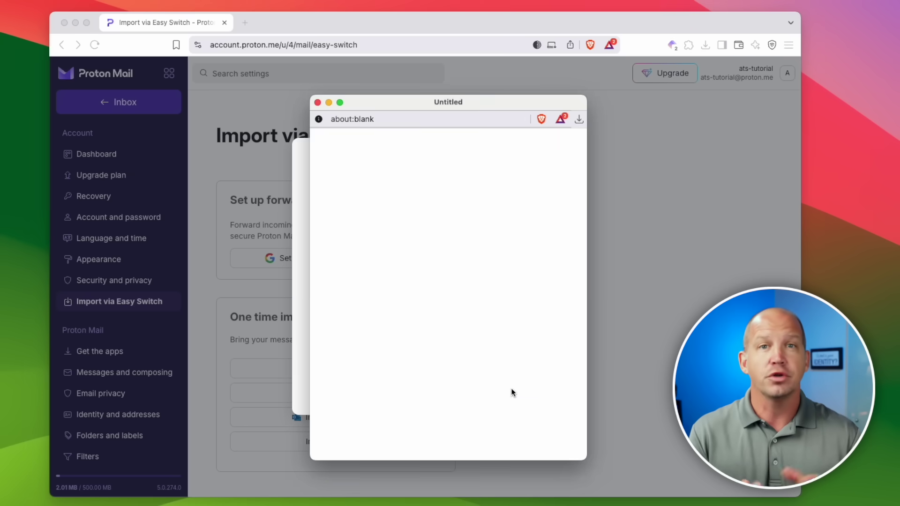
Sign in with the Gmail account and allow access to its contacts and calendars
{"action": "left_click", "coordinate": [460, 326]}
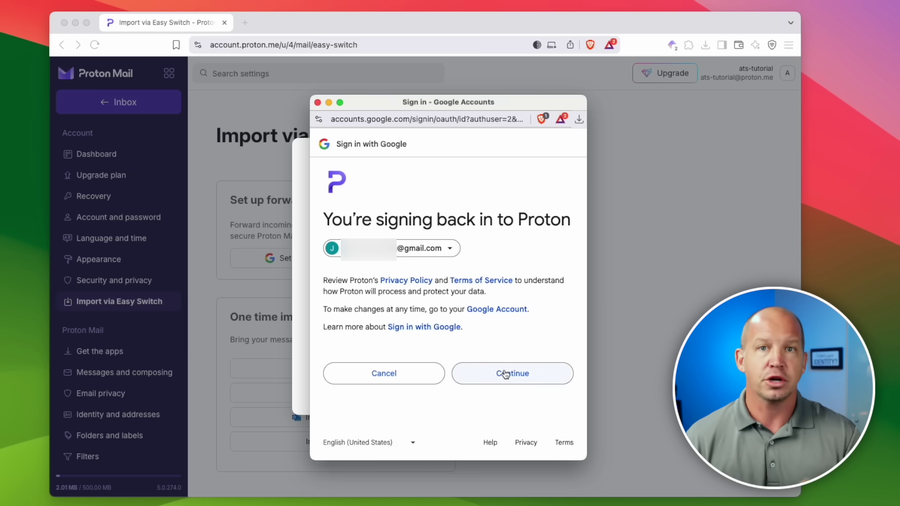
{"action": "left_click", "coordinate": [504, 373]}
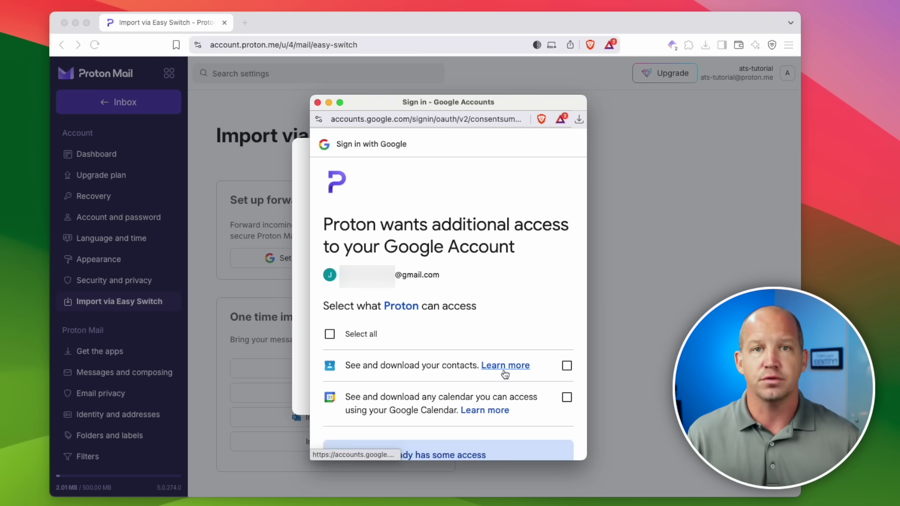
{"action": "scroll", "coordinate": [516, 351], "scroll_direction": "down", "scroll_amount": 2}
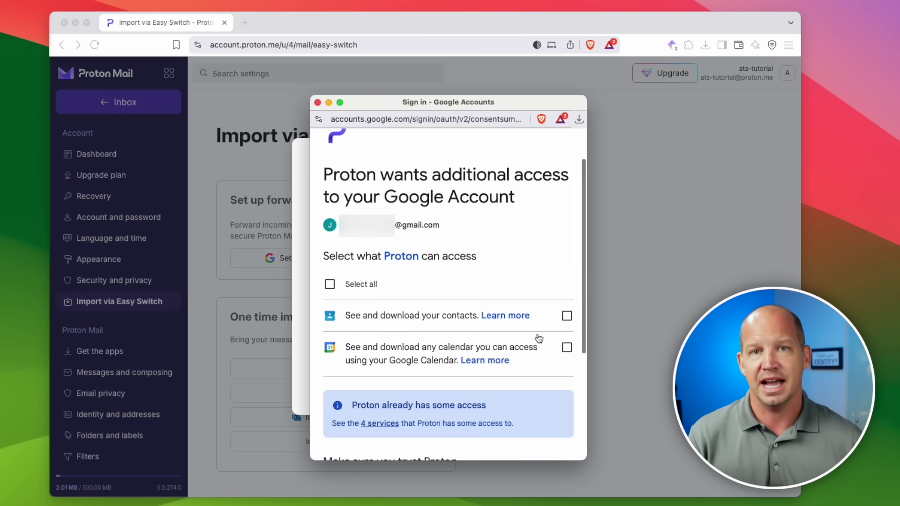
{"action": "left_click", "coordinate": [567, 315]}
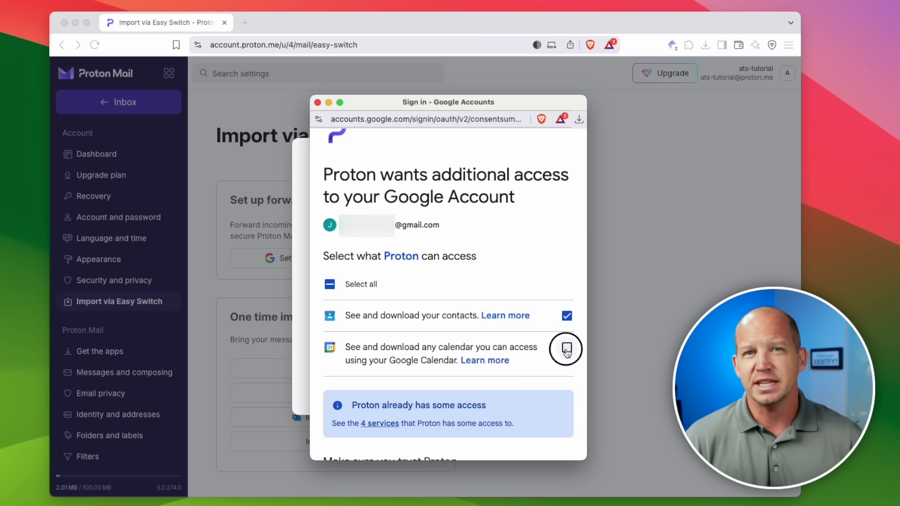
{"action": "left_click", "coordinate": [567, 349]}
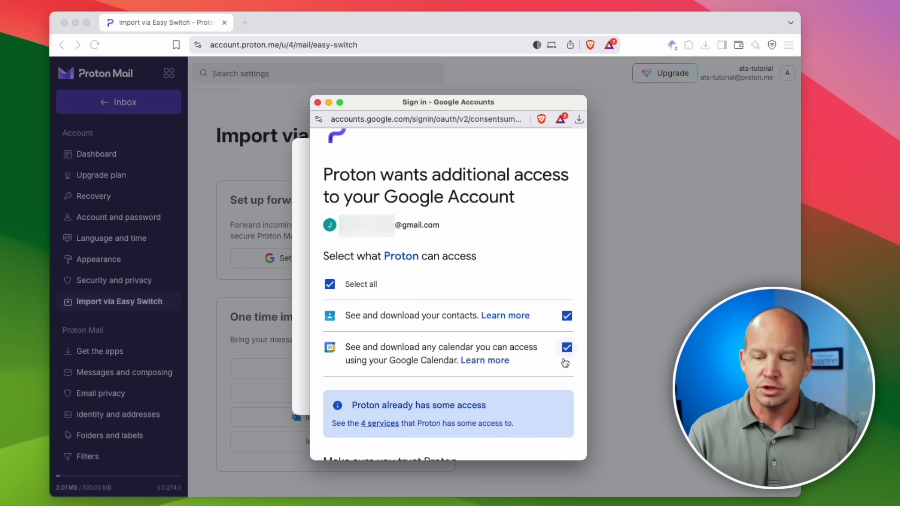
{"action": "scroll", "coordinate": [565, 363], "scroll_direction": "down", "scroll_amount": 5}
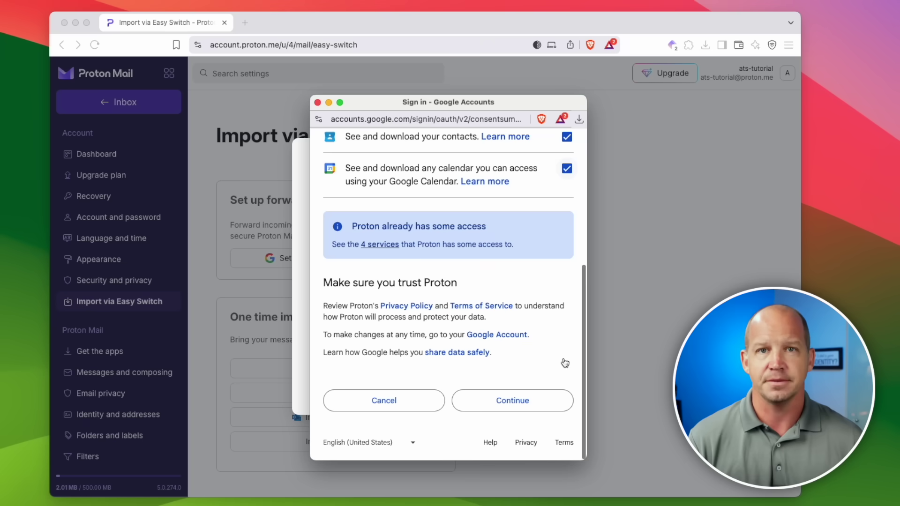
{"action": "left_click", "coordinate": [534, 396]}
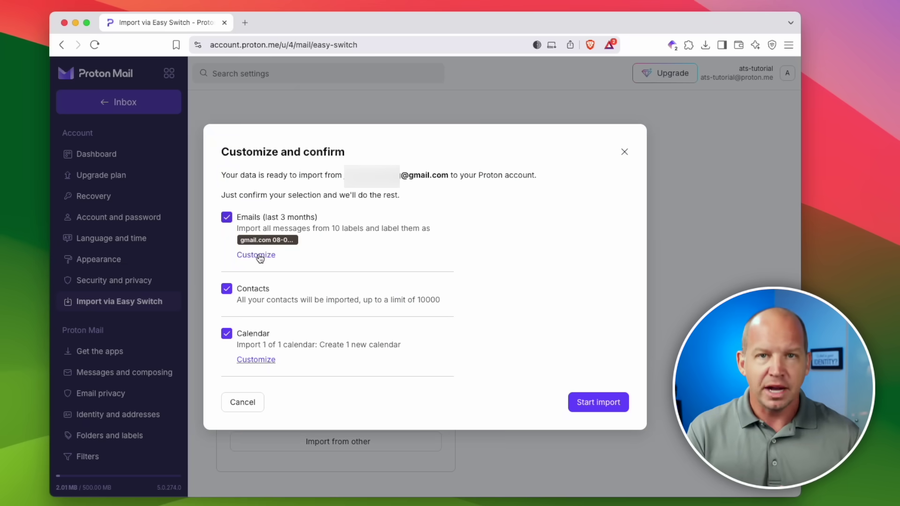
Rename the email import label to 'August 2025 Import'
{"action": "left_click", "coordinate": [259, 256]}
{"action": "left_click", "coordinate": [472, 225]}
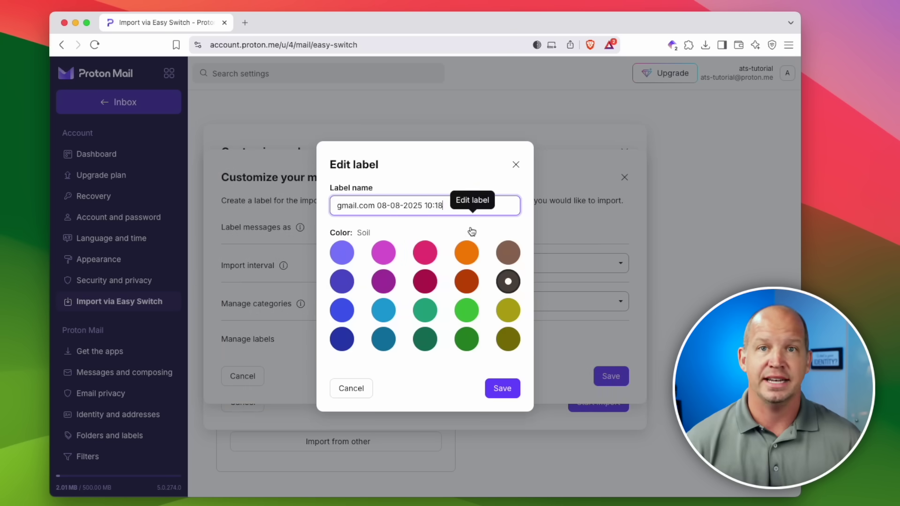
{"action": "triple_click", "coordinate": [438, 205]}
{"action": "type", "text": "August 2p2"}
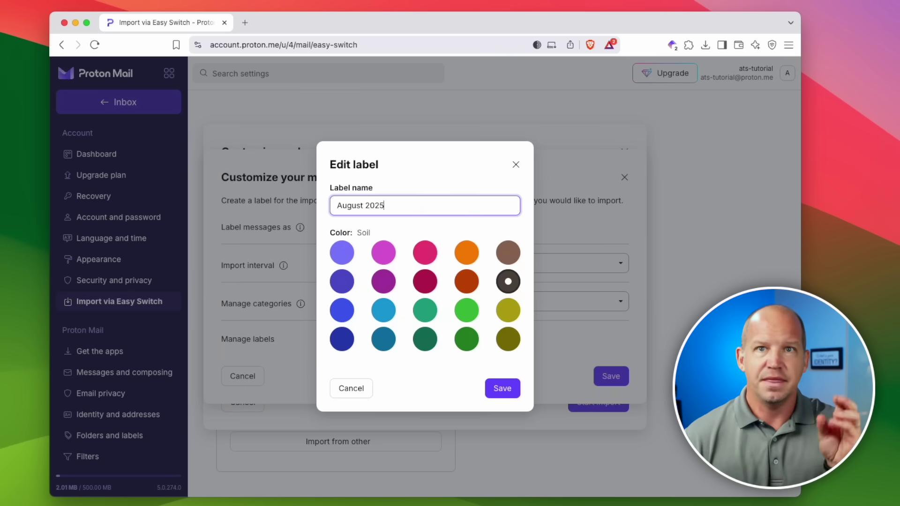
{"action": "left_click", "coordinate": [502, 388]}
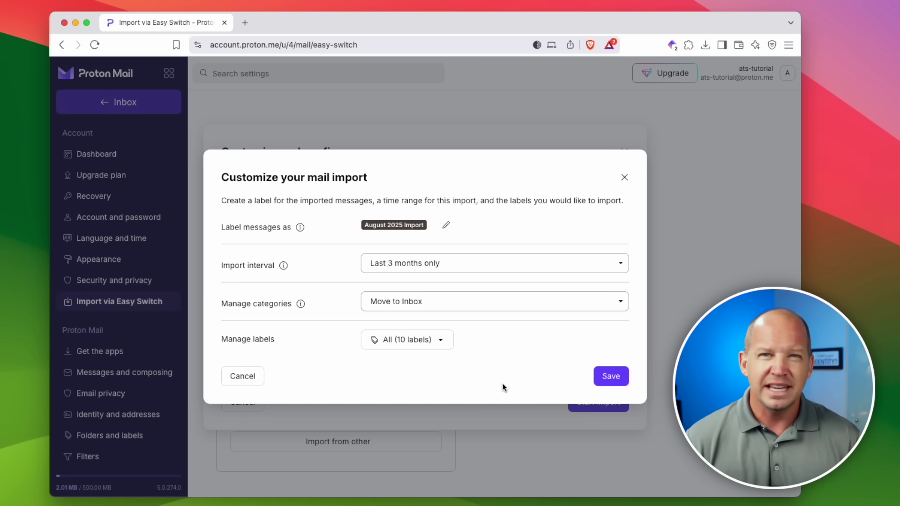
Keep importing the last 3 months and move categorised mail to Archive
{"action": "left_click", "coordinate": [500, 263]}
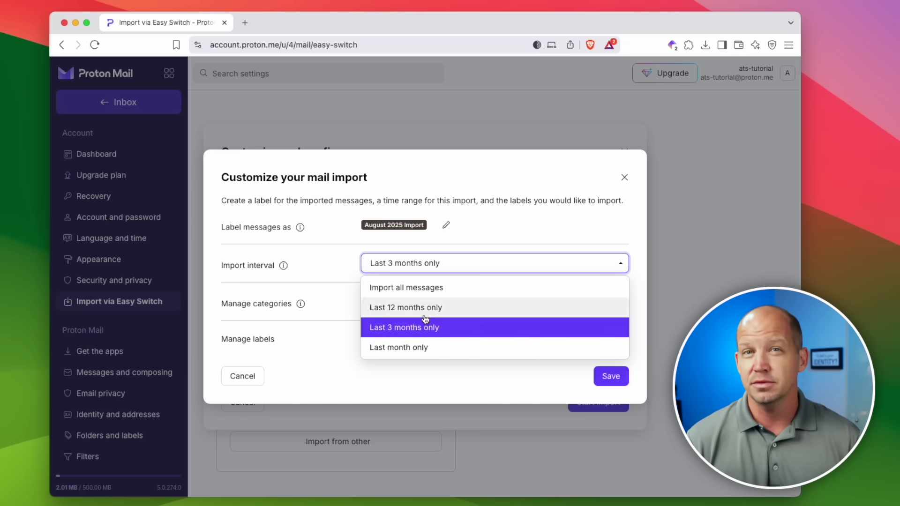
{"action": "left_click", "coordinate": [414, 327]}
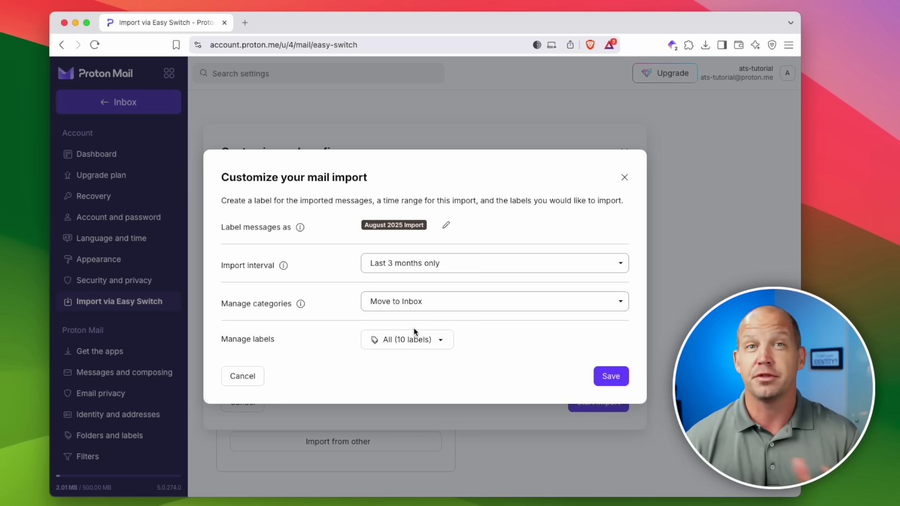
{"action": "left_click", "coordinate": [427, 310]}
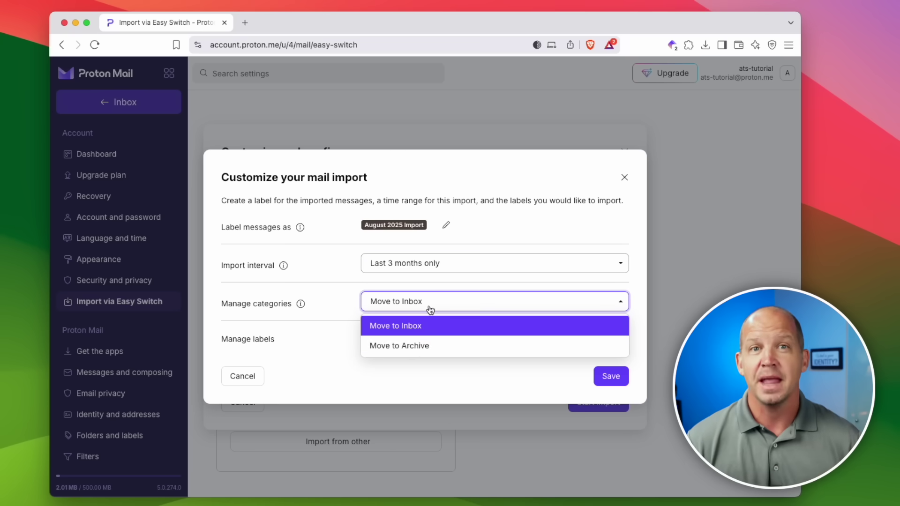
{"action": "left_click", "coordinate": [411, 347]}
Exclude Drafts, Starred, Important, Receipts, Travel, Work and Personal, leaving Inbox, Sent and Archive, then save
{"action": "left_click", "coordinate": [430, 350]}
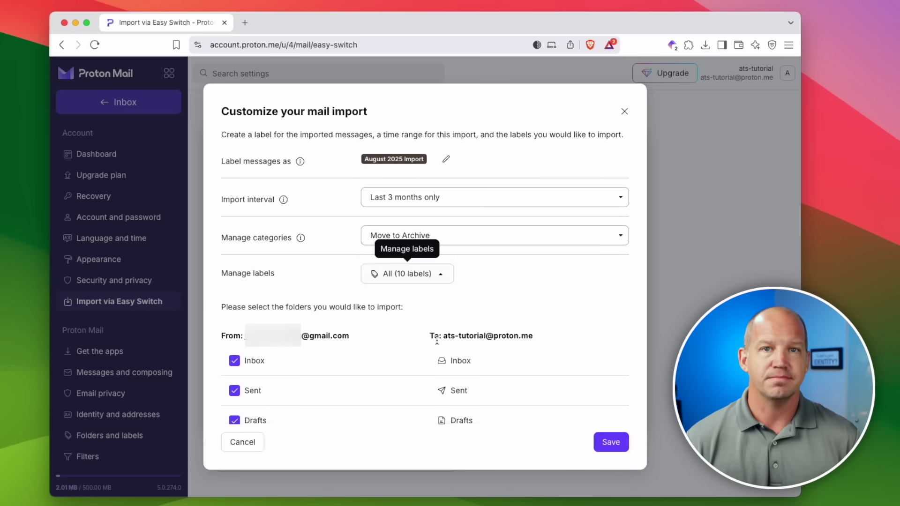
{"action": "scroll", "coordinate": [437, 339], "scroll_direction": "down", "scroll_amount": 3}
{"action": "scroll", "coordinate": [436, 340], "scroll_direction": "down", "scroll_amount": 2}
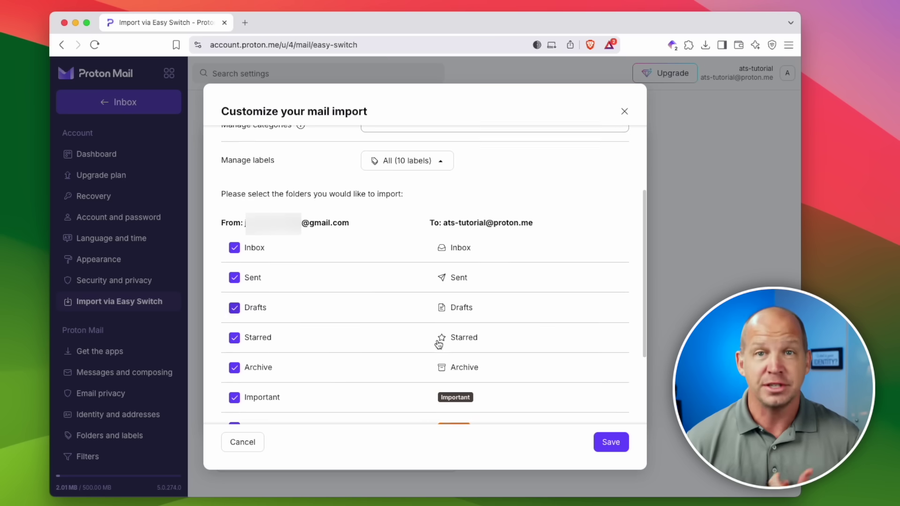
{"action": "left_click", "coordinate": [234, 295]}
{"action": "left_click", "coordinate": [234, 319]}
{"action": "scroll", "coordinate": [233, 328], "scroll_direction": "down", "scroll_amount": 2}
{"action": "left_click", "coordinate": [234, 336]}
{"action": "left_click", "coordinate": [234, 396]}
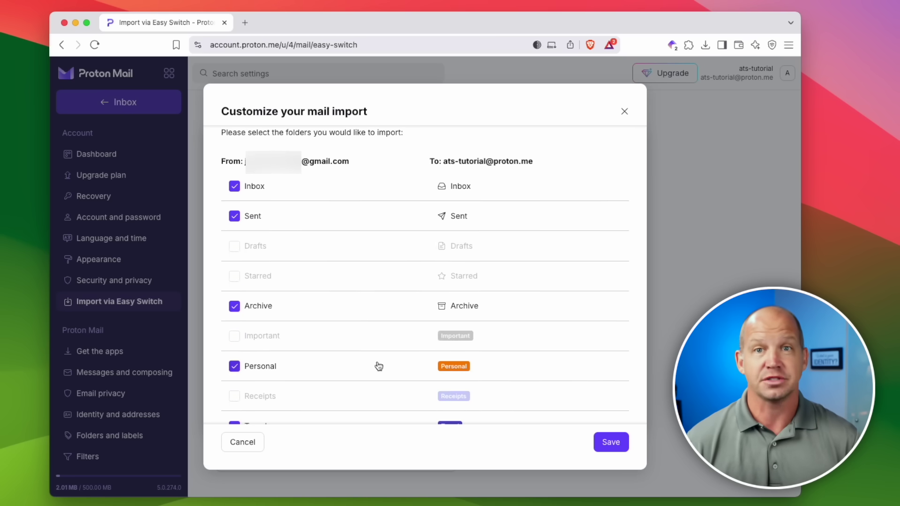
{"action": "scroll", "coordinate": [376, 366], "scroll_direction": "down", "scroll_amount": 2}
{"action": "left_click", "coordinate": [234, 372]}
{"action": "left_click", "coordinate": [235, 402]}
{"action": "left_click", "coordinate": [235, 312]}
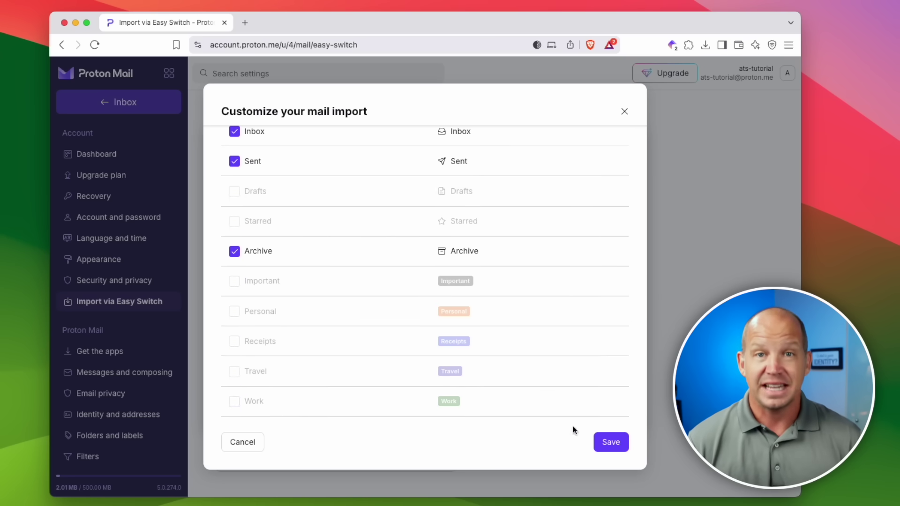
{"action": "left_click", "coordinate": [605, 443]}
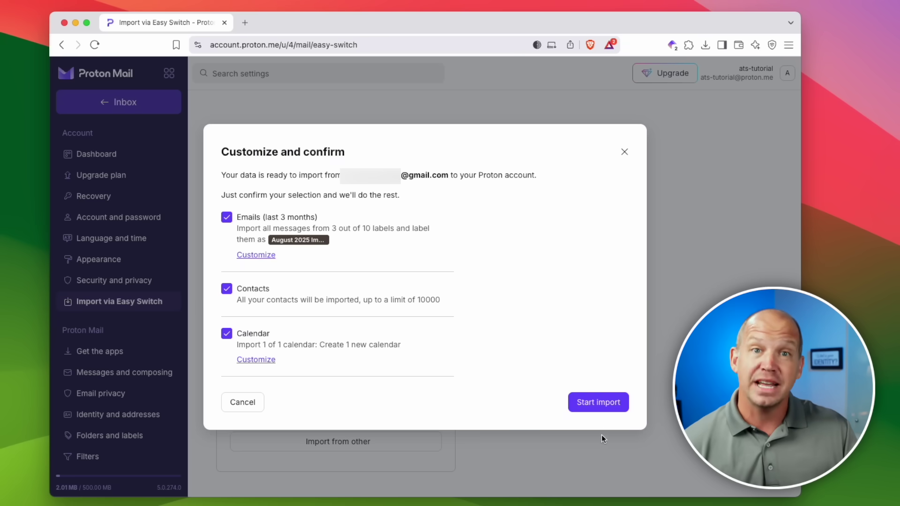
Start the Gmail import, dismiss the Import in progress notice, and head back to the inbox
{"action": "left_click", "coordinate": [605, 405]}
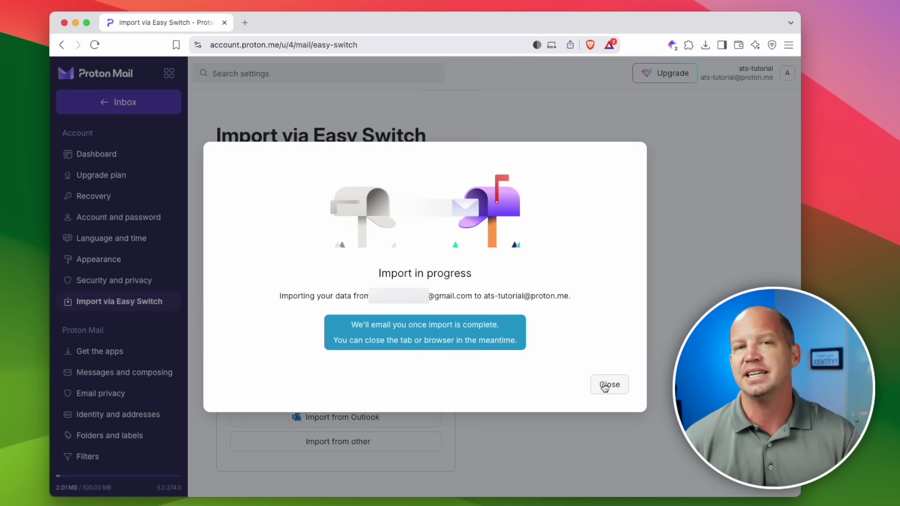
{"action": "left_click", "coordinate": [605, 386]}
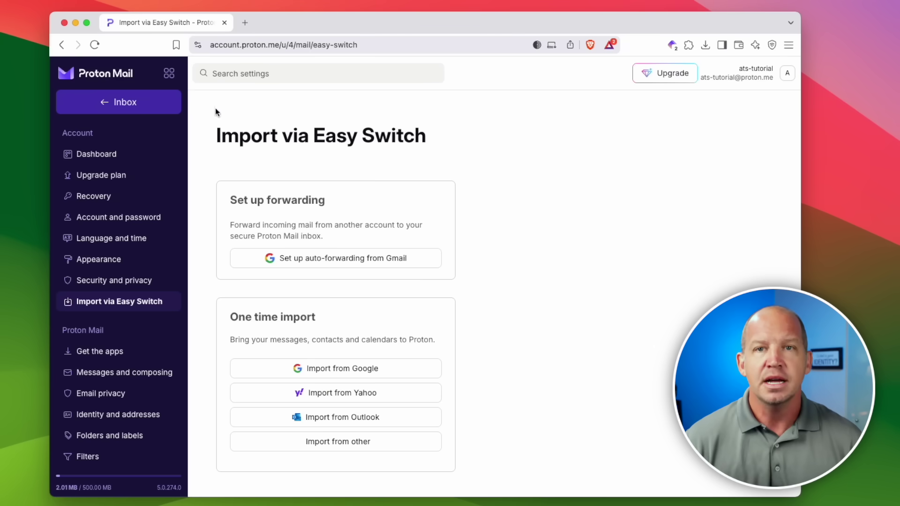
{"action": "left_click", "coordinate": [114, 108]}
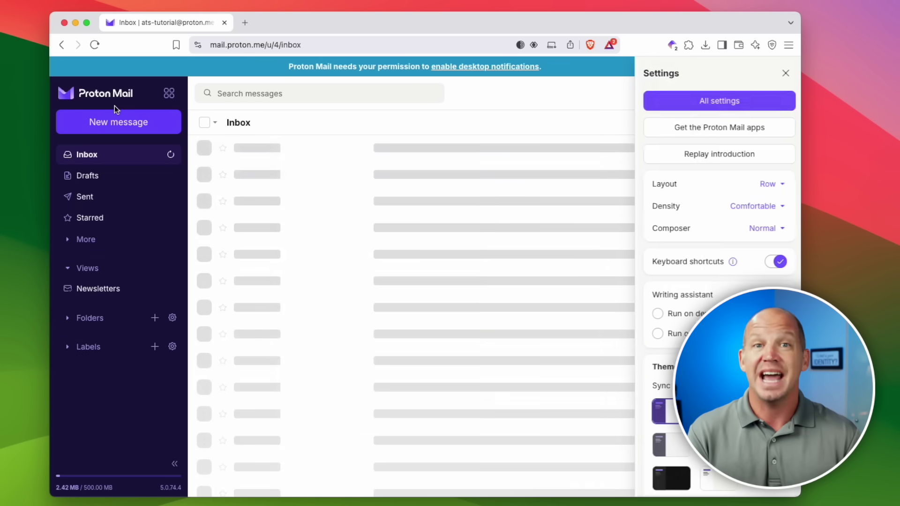
Close the Settings panel to reveal the inbox with the contacts and calendars import notices
{"action": "left_click", "coordinate": [785, 74]}
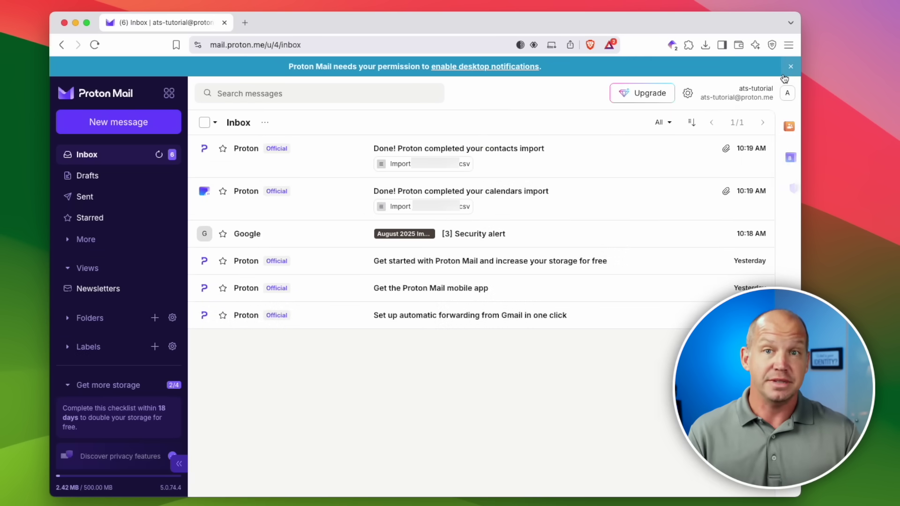